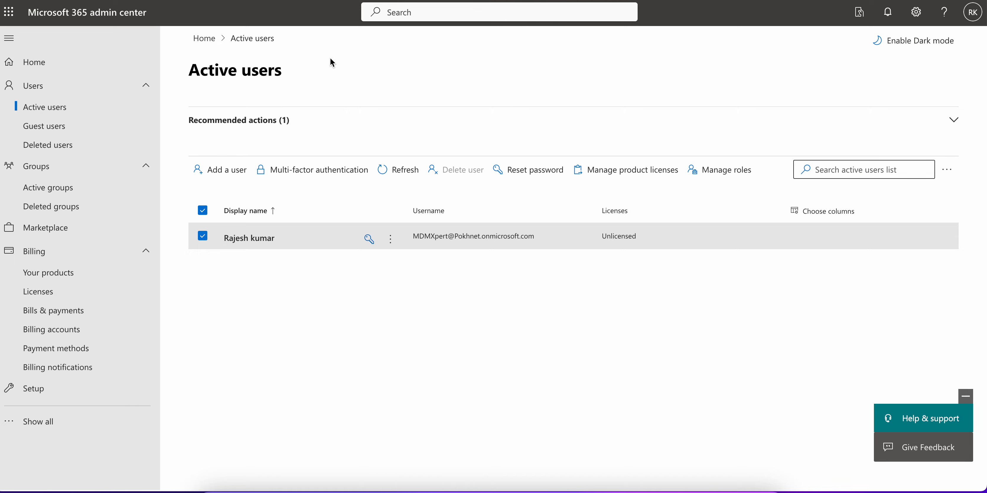
# Check the signed-in admin account details from the home page, then return to the active users list
pyautogui.click(49, 63)
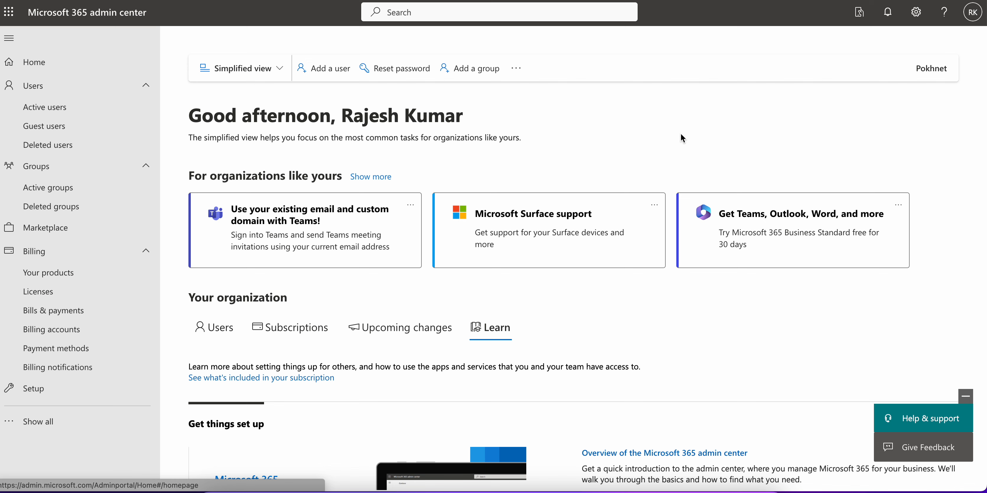
pyautogui.click(974, 16)
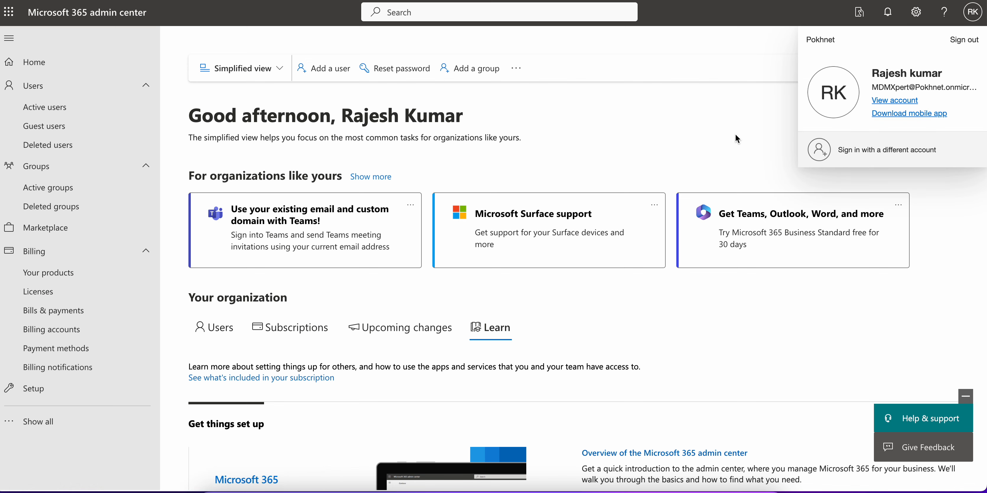
pyautogui.click(715, 135)
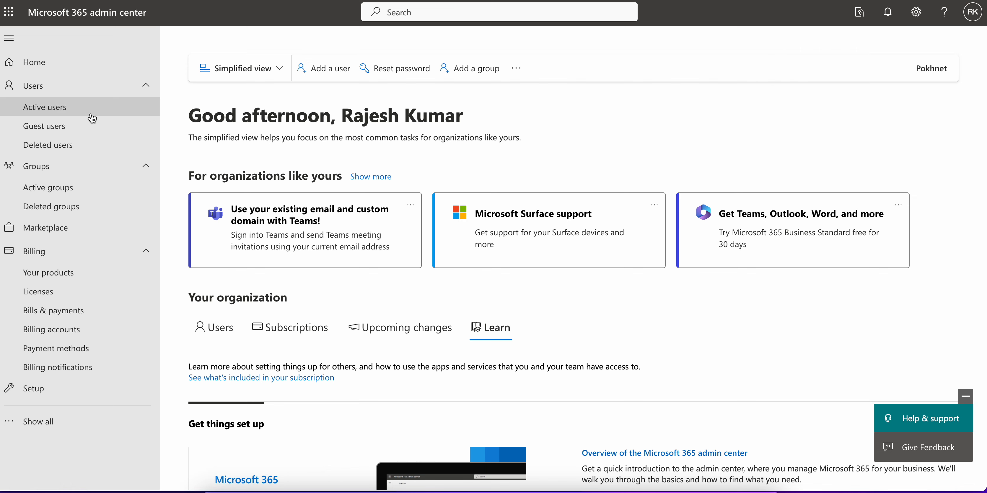
pyautogui.click(74, 114)
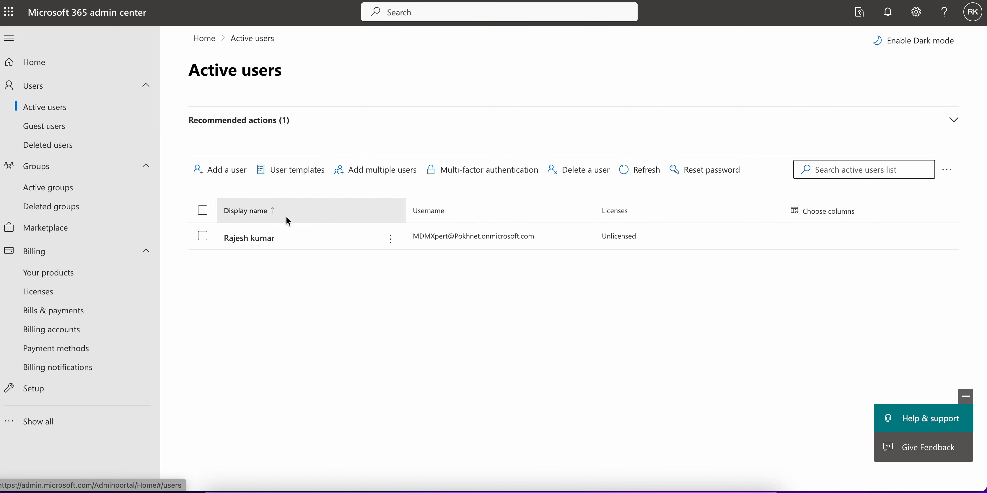
# Select the user and open the per-user multi-factor authentication page
pyautogui.click(204, 239)
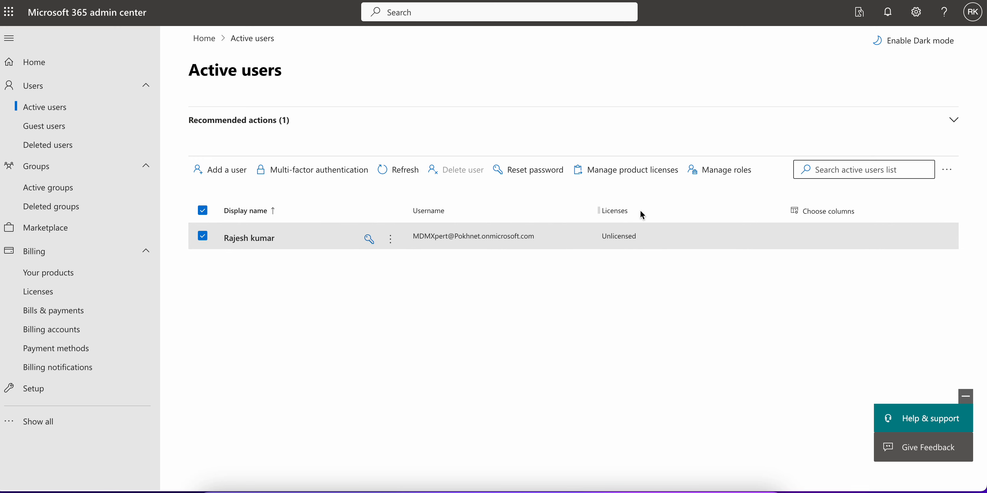
pyautogui.click(351, 181)
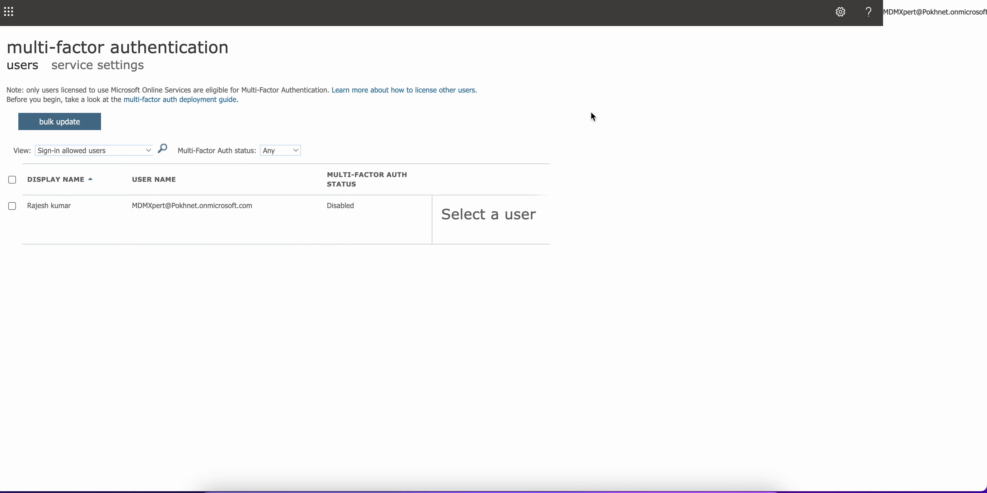
# Try to enable multi-factor authentication for the user, opening the MFASetup link in a new tab
pyautogui.click(13, 206)
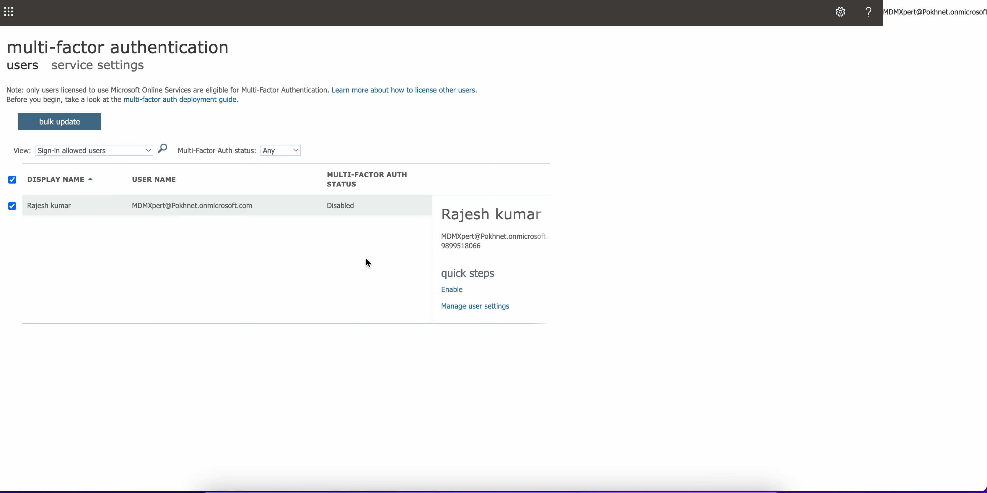
pyautogui.click(453, 290)
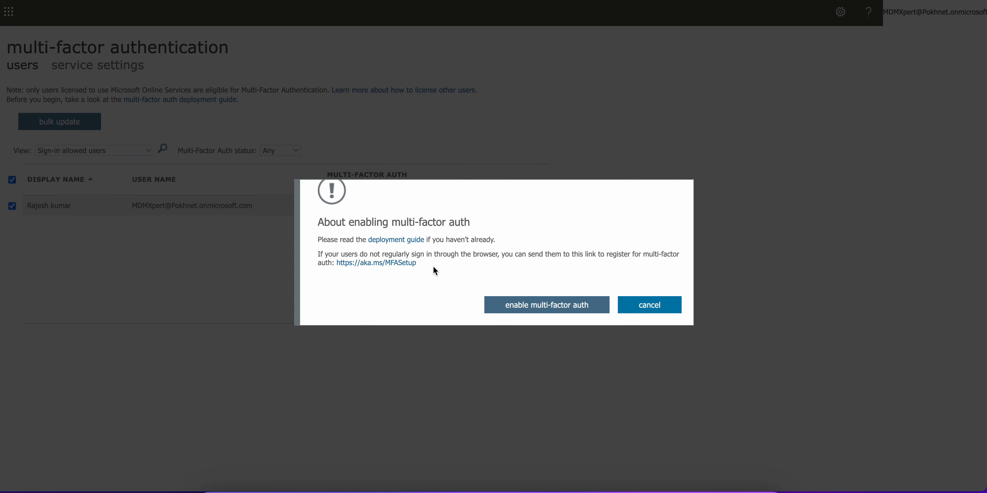
pyautogui.rightClick(406, 263)
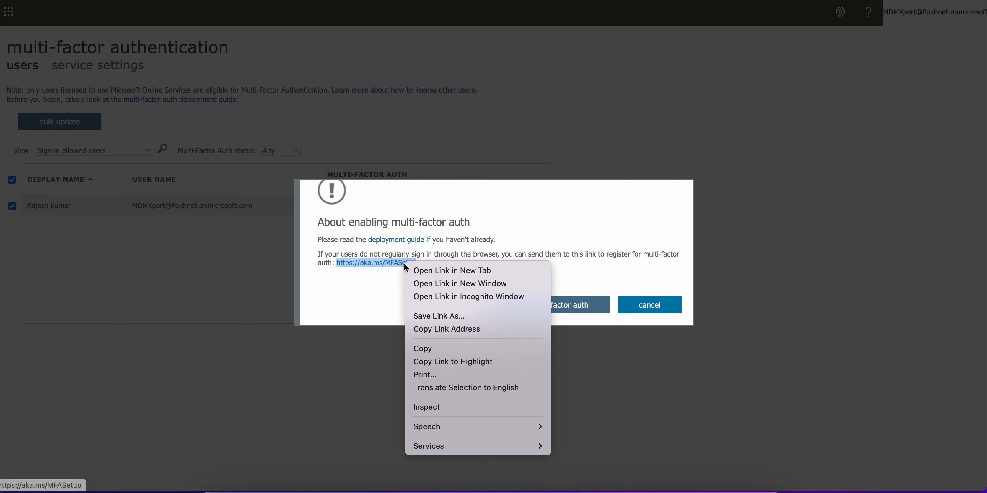
pyautogui.click(420, 270)
pyautogui.click(514, 307)
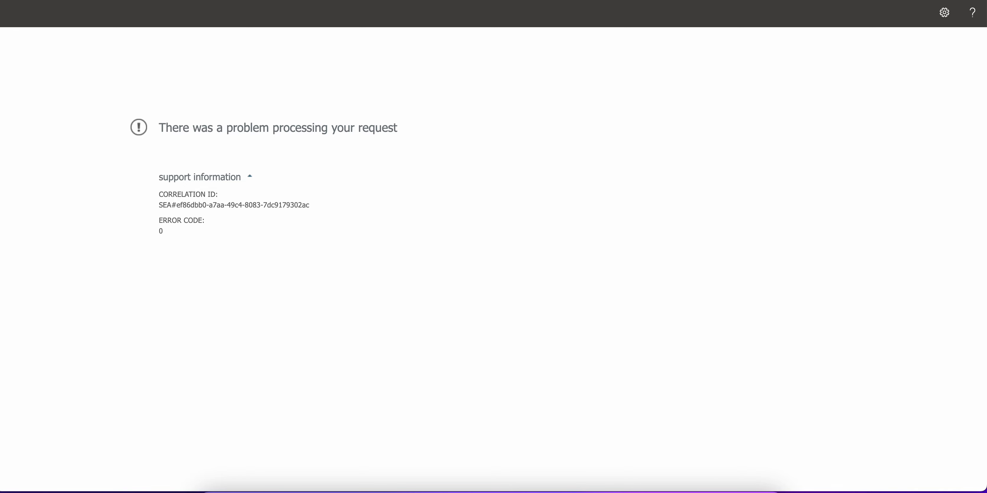
# Reload the page, select the user and enable multi-factor authentication for them
pyautogui.press('super+r')
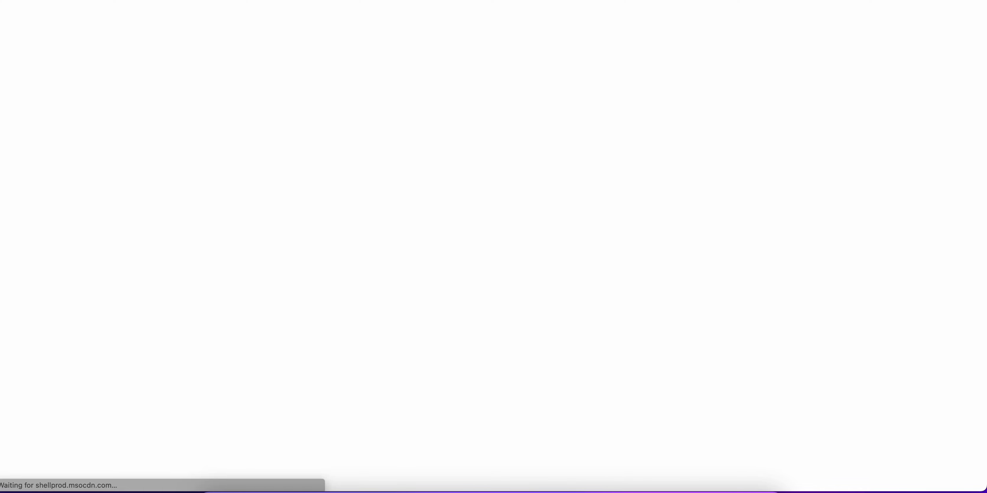
pyautogui.click(13, 206)
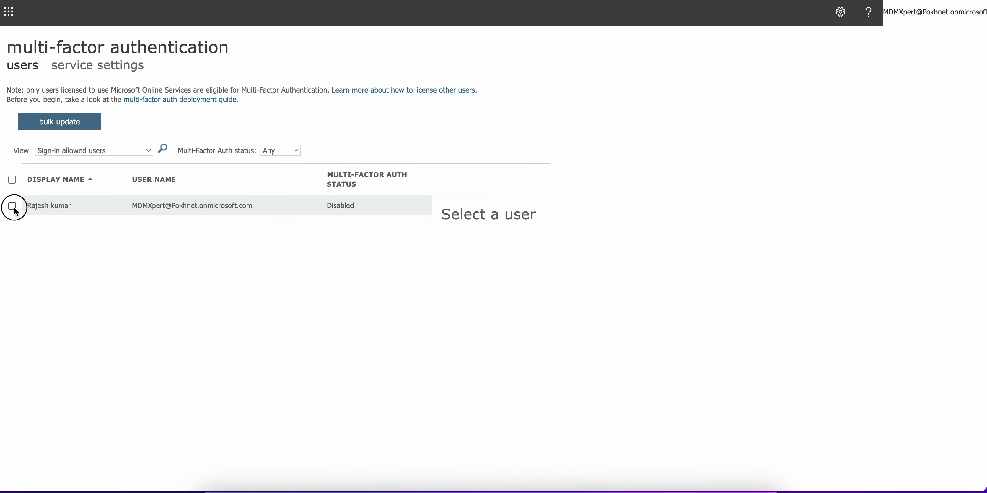
pyautogui.click(447, 288)
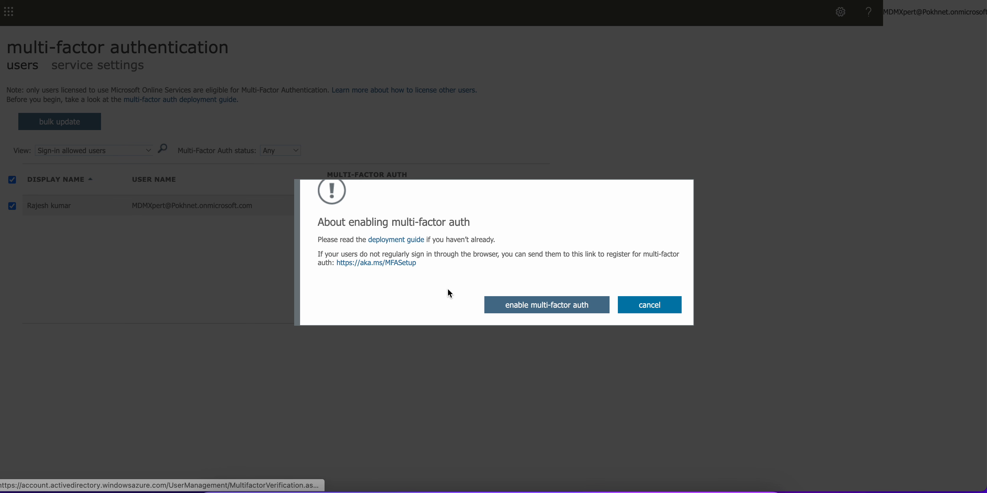
pyautogui.click(511, 303)
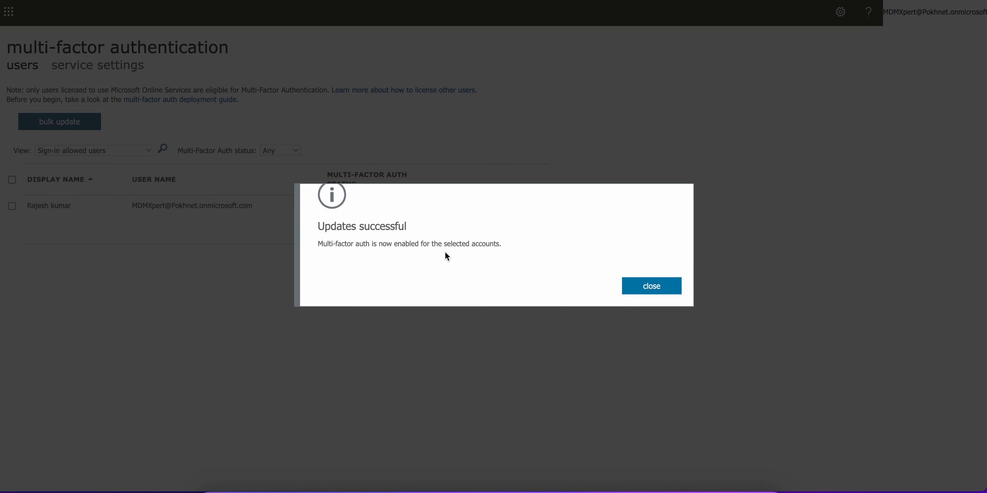
pyautogui.click(639, 293)
# Look over the MFA setup sign-in page opened in the new tab
pyautogui.click(330, 206)
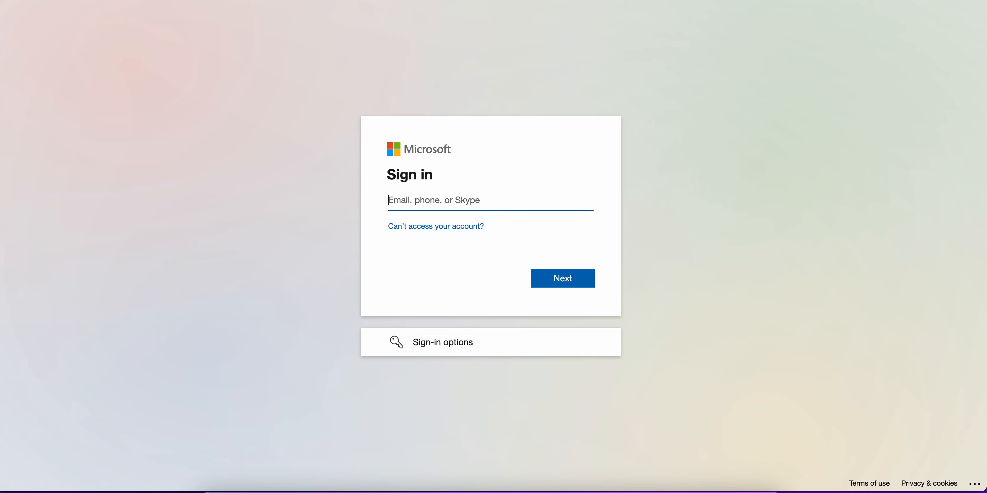
pyautogui.click(476, 198)
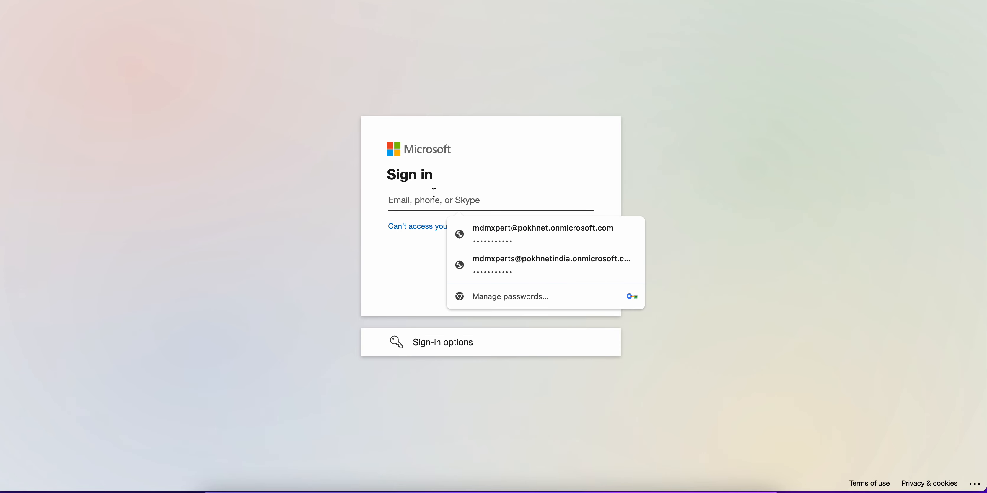
pyautogui.click(697, 127)
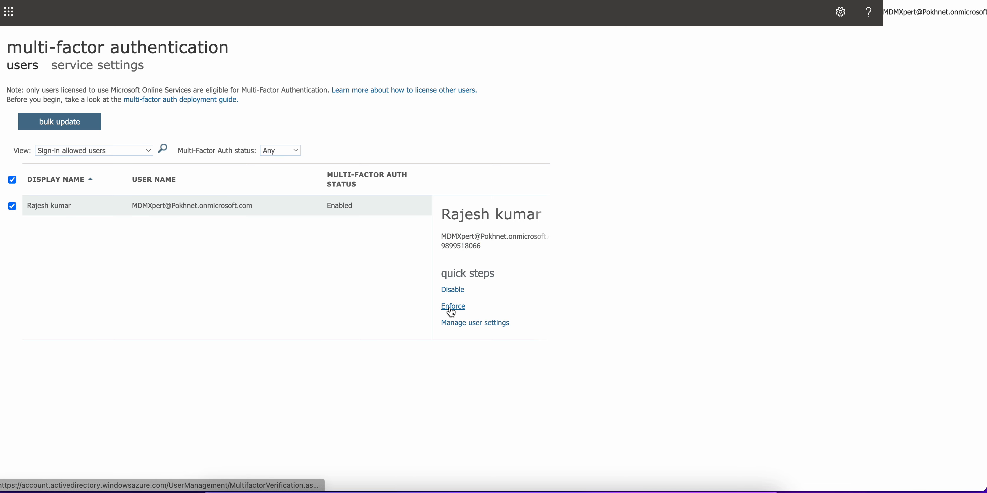
# Start enforcing multi-factor authentication for the user and cancel it
pyautogui.click(453, 306)
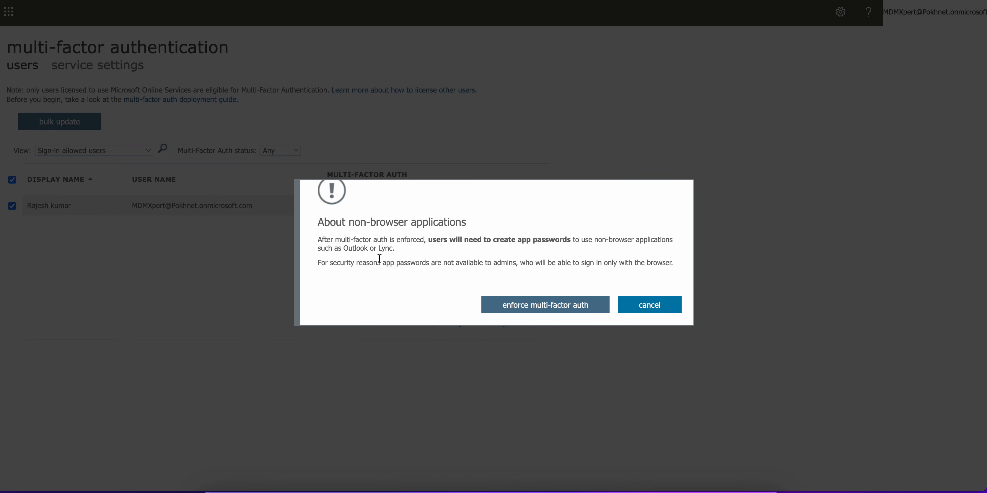
pyautogui.click(649, 306)
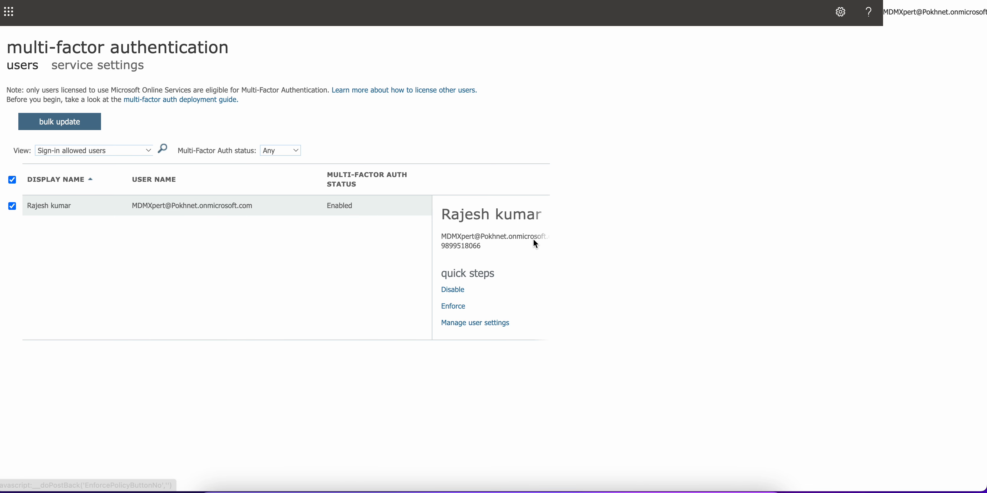
# Disable multi-factor authentication for the user and close the confirmation
pyautogui.click(452, 290)
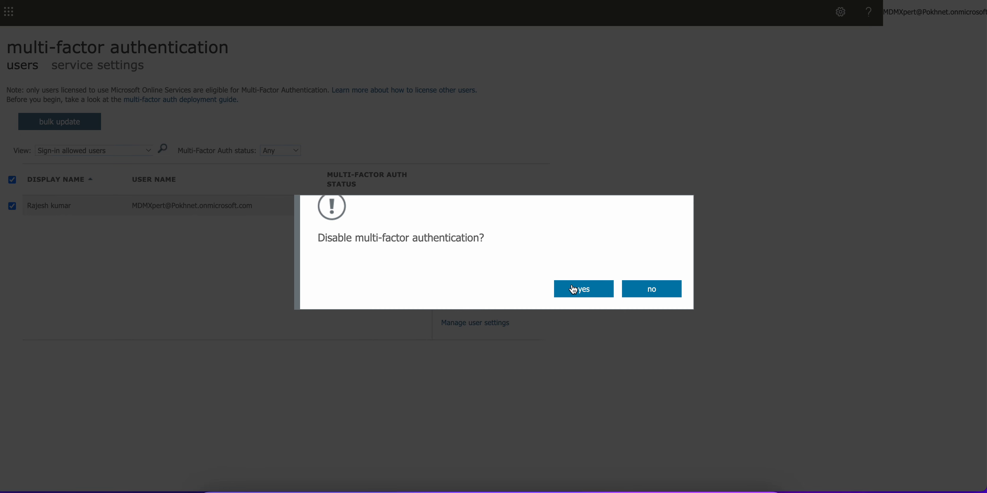
pyautogui.click(572, 287)
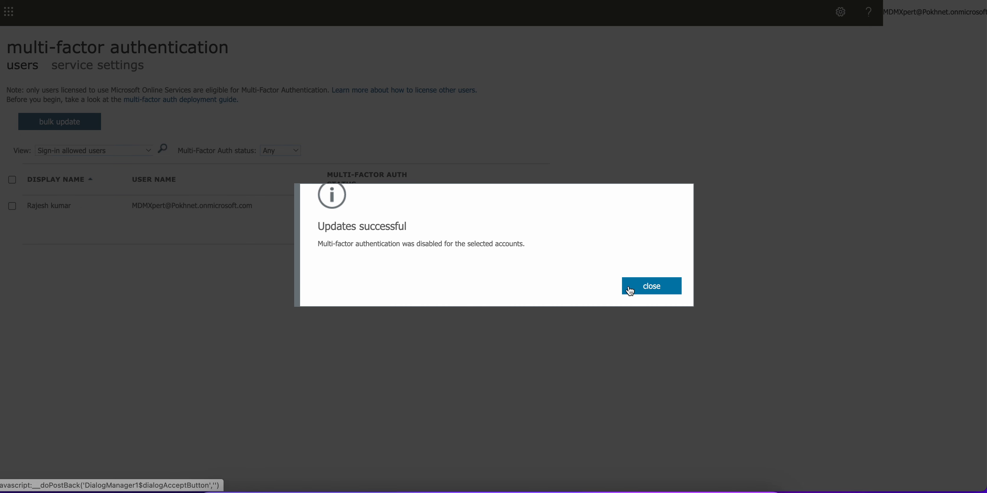
pyautogui.moveTo(417, 245); pyautogui.dragTo(496, 246)
pyautogui.click(676, 293)
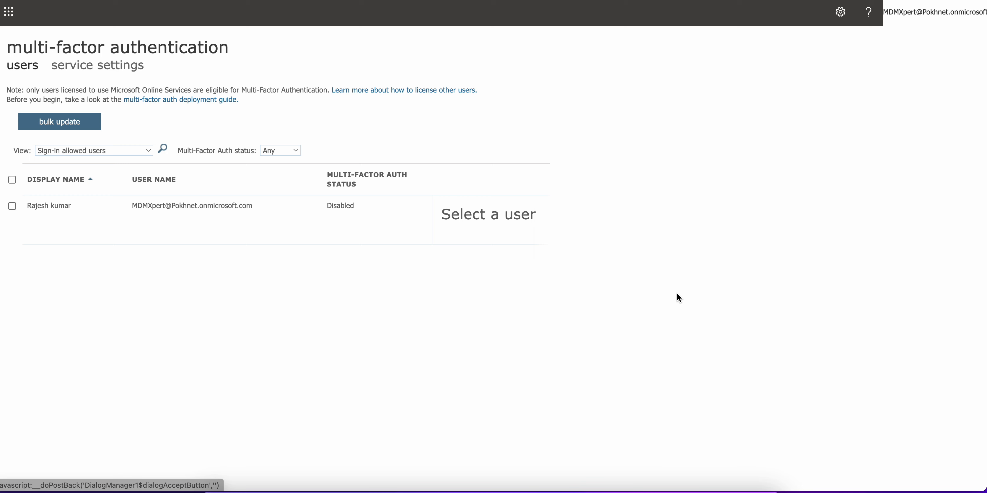
# Select the user in the active users list and review their admin roles panel, then close it
pyautogui.click(361, 206)
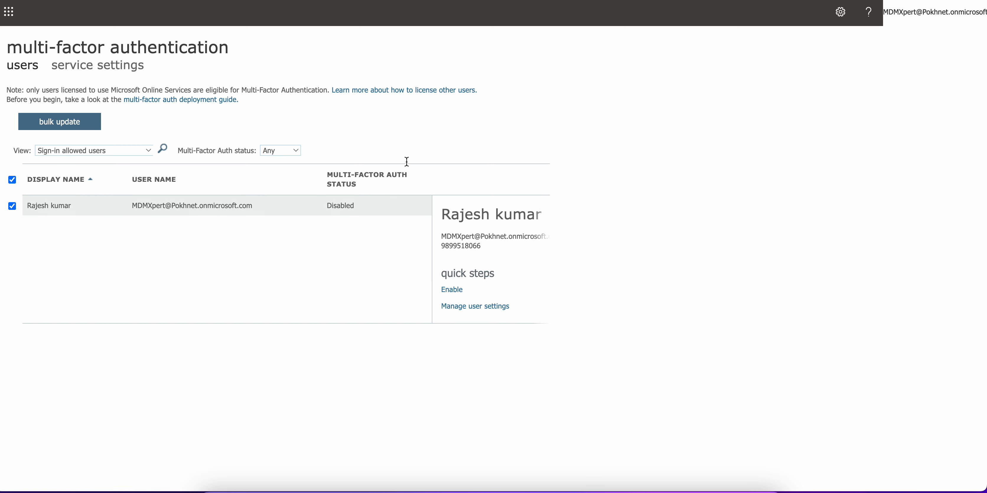
pyautogui.click(553, 1)
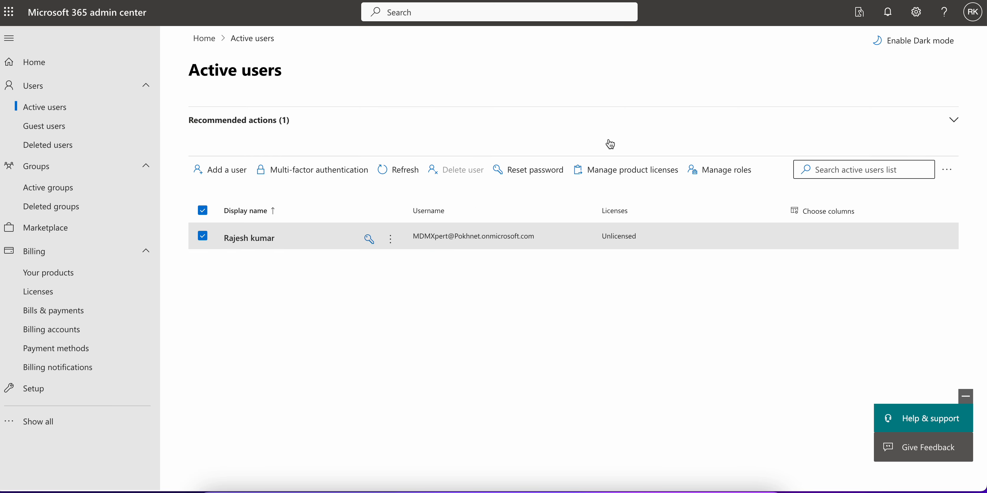
pyautogui.click(206, 241)
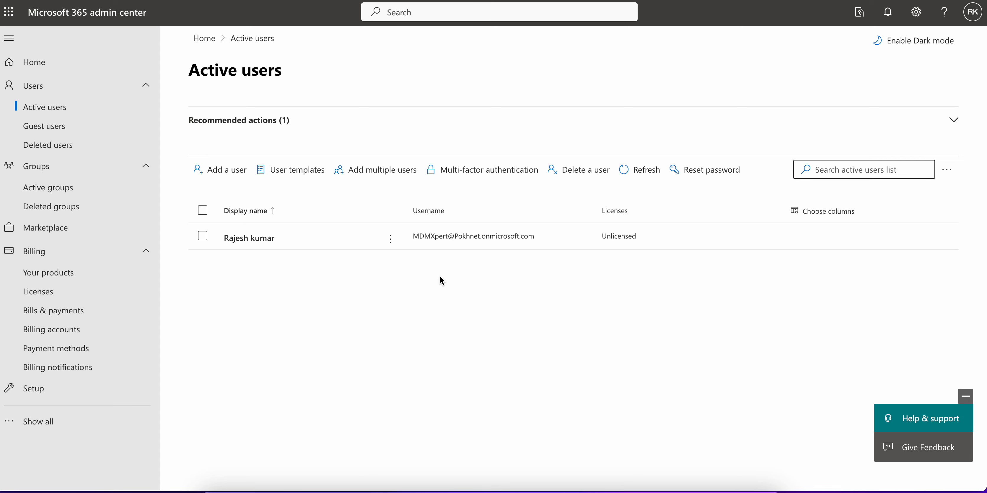
pyautogui.click(202, 236)
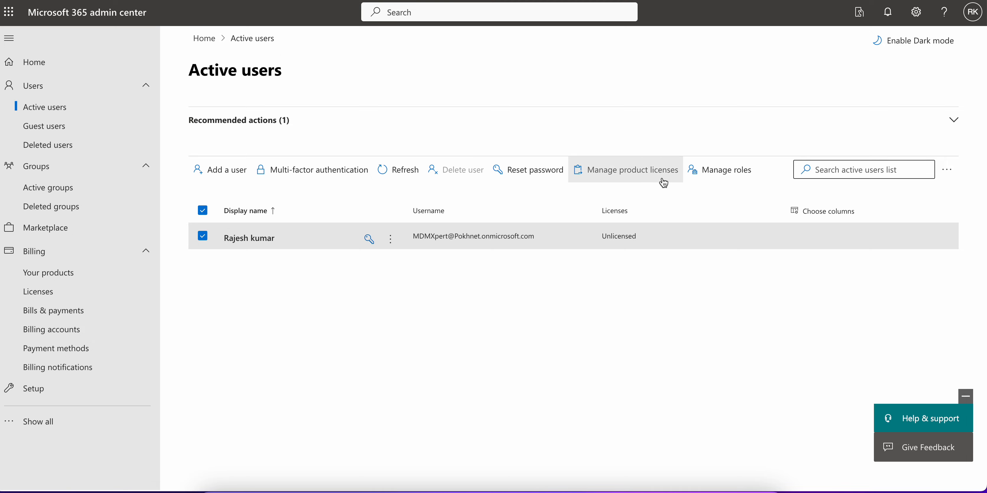
pyautogui.click(709, 178)
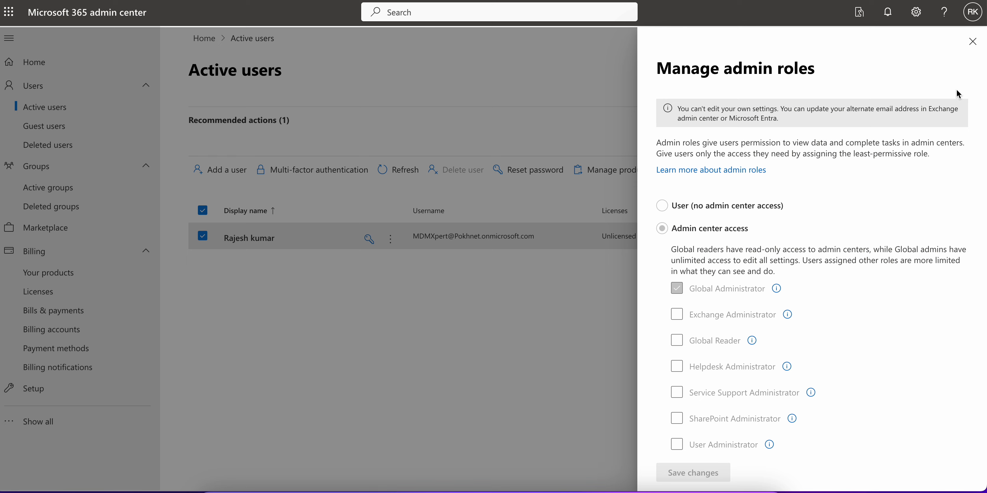
pyautogui.click(973, 41)
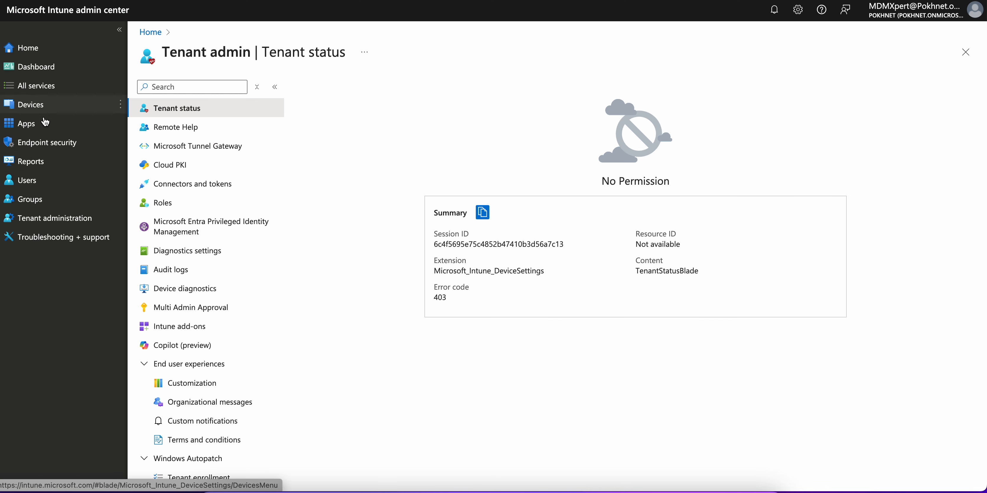
# Open the Users list in the Intune admin center and select the user
pyautogui.click(43, 181)
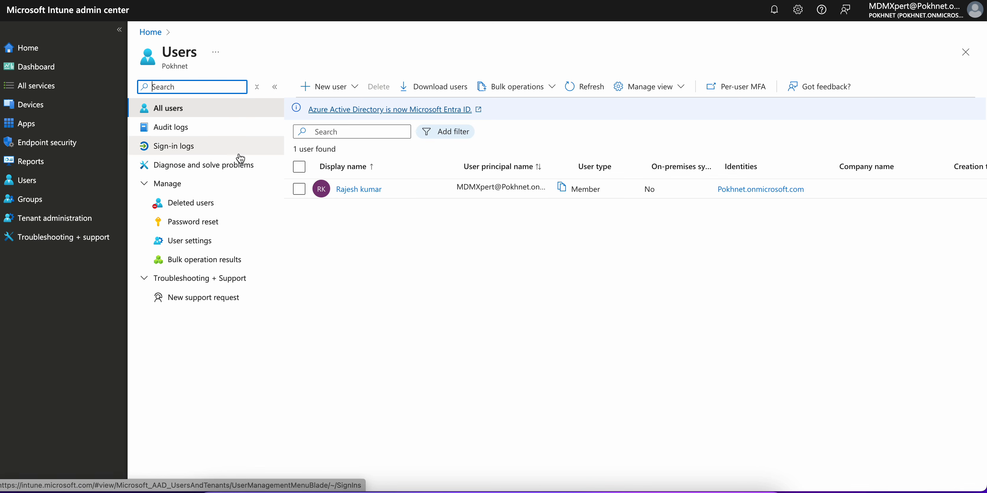
pyautogui.click(299, 190)
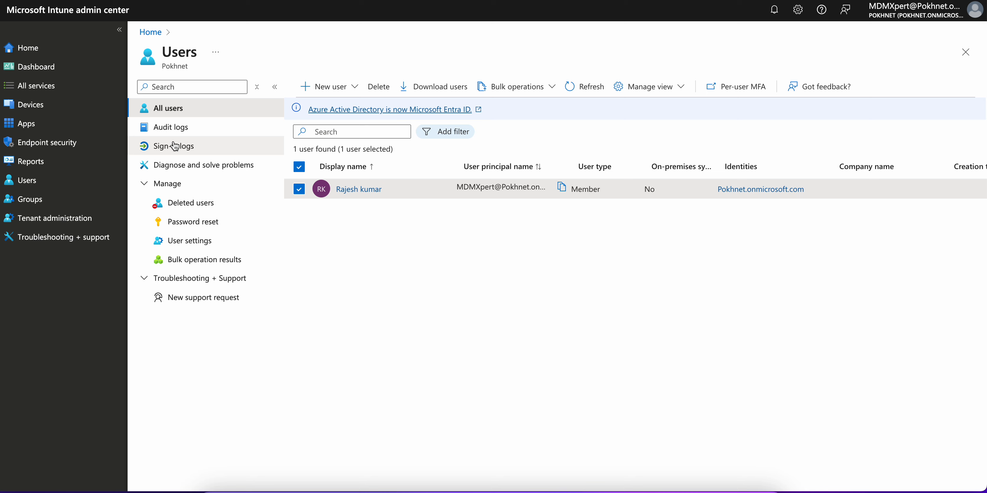
pyautogui.click(55, 182)
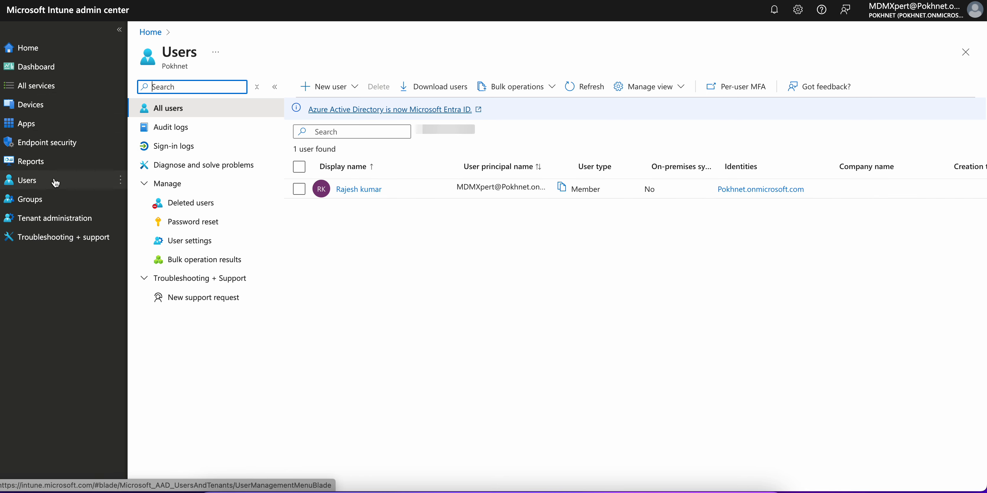